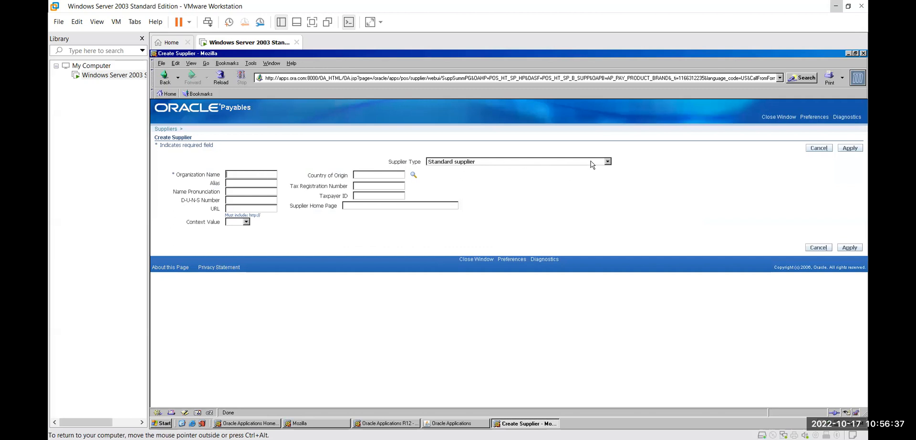
Enter Lumo as the standard supplier's organization name and alias, with Australia as its country of origin
left_click(608, 162)
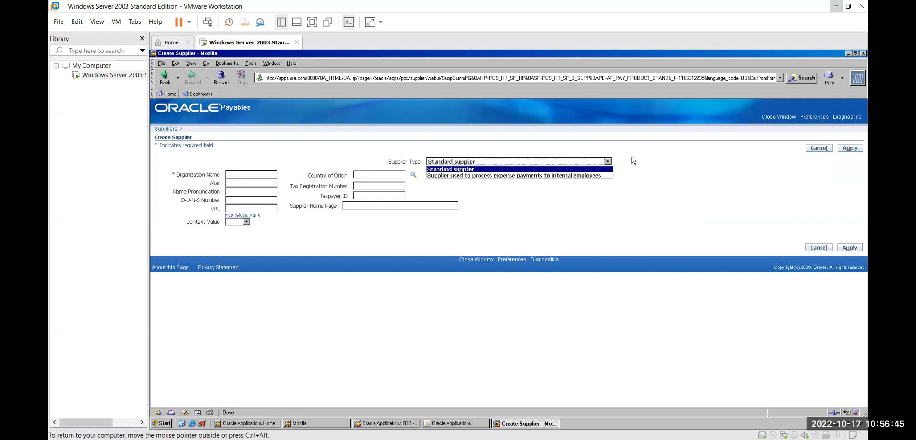
left_click(644, 158)
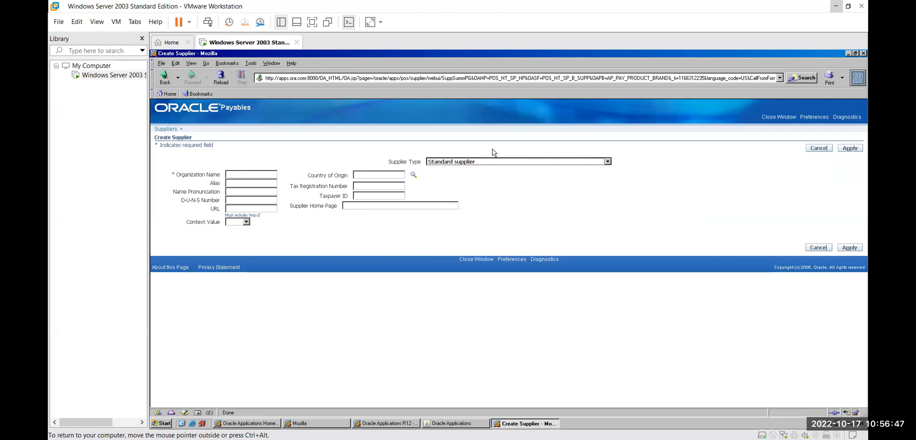
left_click(270, 174)
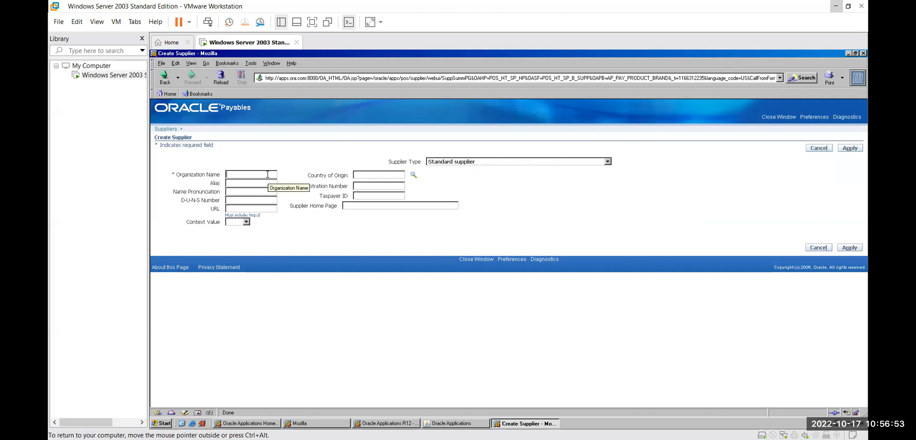
left_click(267, 174)
type("Lumo")
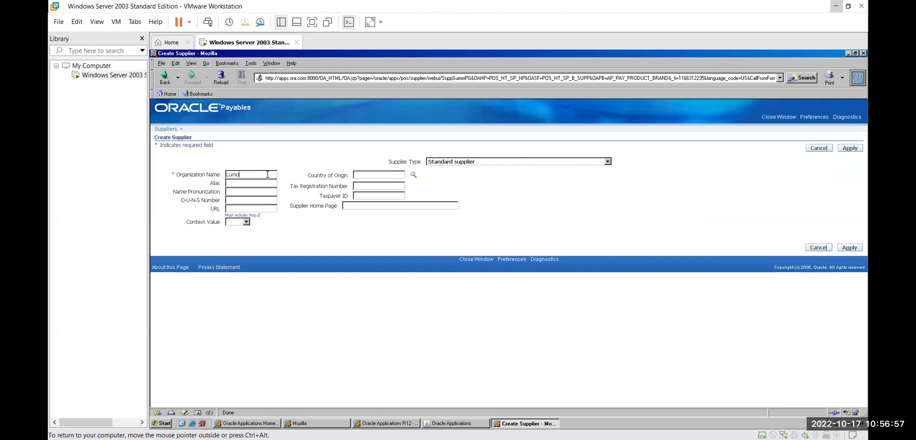
left_click(383, 171)
type("Australia")
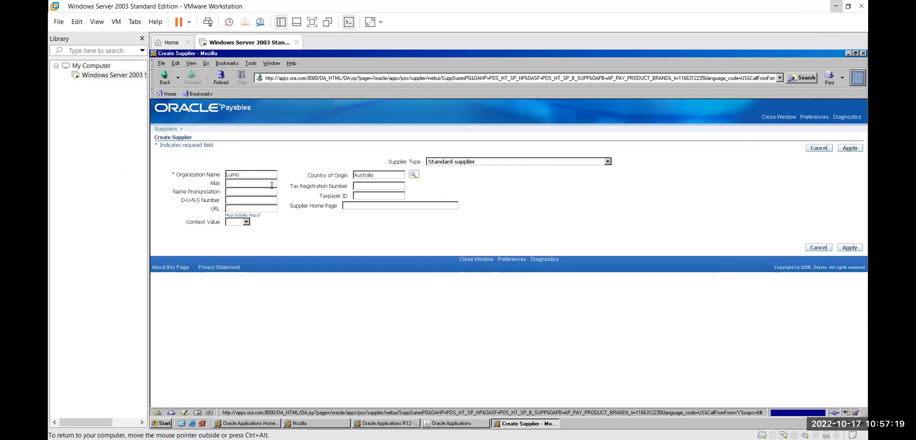
left_click(274, 182)
type("Lumo")
Fill in the supplier's tax registration number and taxpayer ID, leave the context value blank, and apply the new supplier
left_click(367, 186)
type("1234567890")
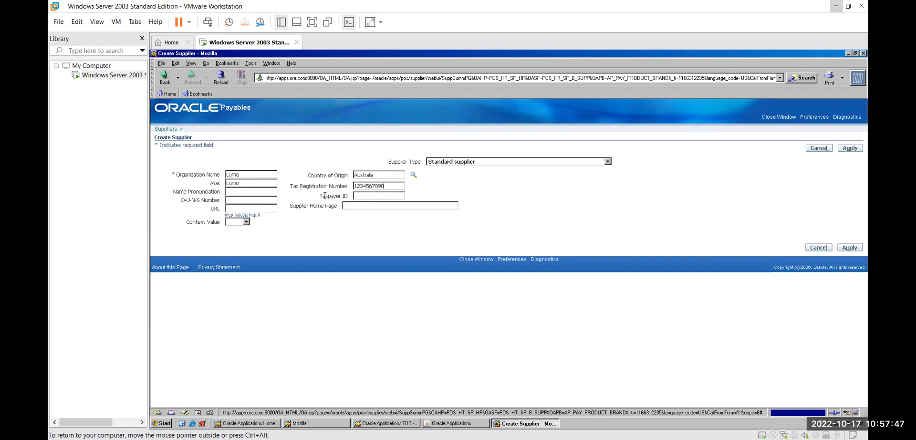
left_click(390, 199)
type("12345")
left_click(247, 222)
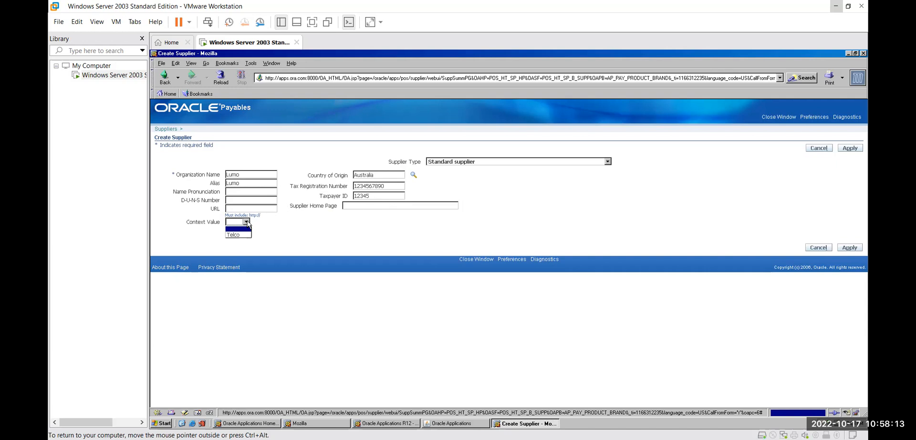
left_click(246, 222)
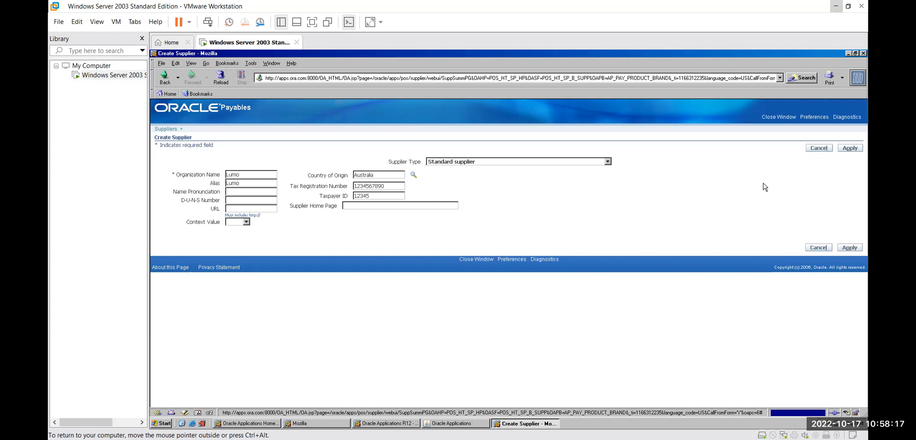
left_click(854, 249)
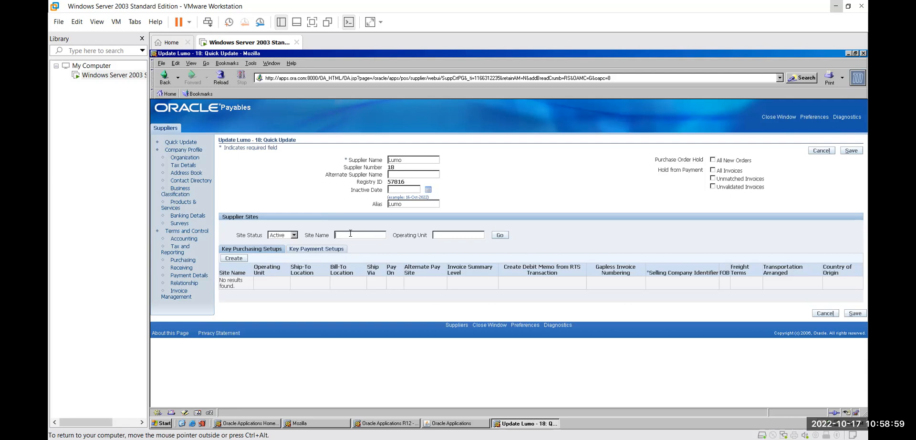
Search the supplier's active sites for site name lumoenergy.com and operating unit Energy
type("lumoeaergy.com")
left_click(499, 236)
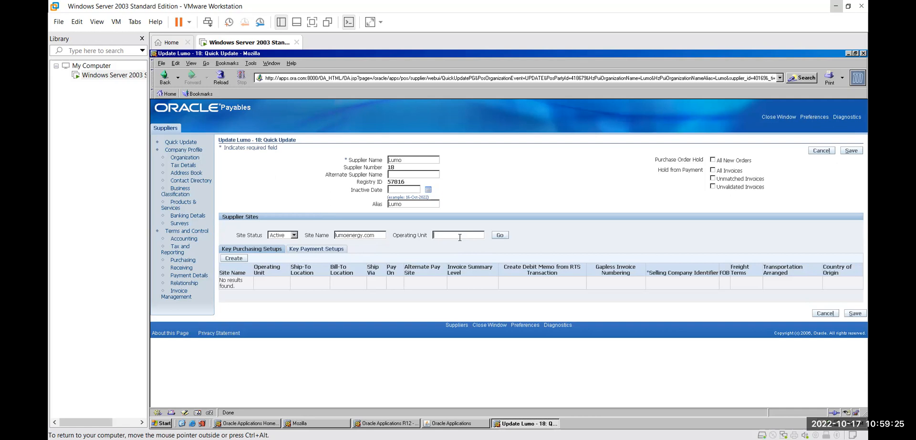
type("BU")
key("BackSpace")
type("Energy")
left_click(500, 236)
Clear the site name and operating unit filters and search all active supplier sites
double_click(472, 236)
key("BackSpace")
double_click(373, 236)
key("ctrl+a")
key("BackSpace")
left_click(501, 236)
Start creating a supplier site for Global South Operating Unit and try to apply it without an address name
left_click(235, 262)
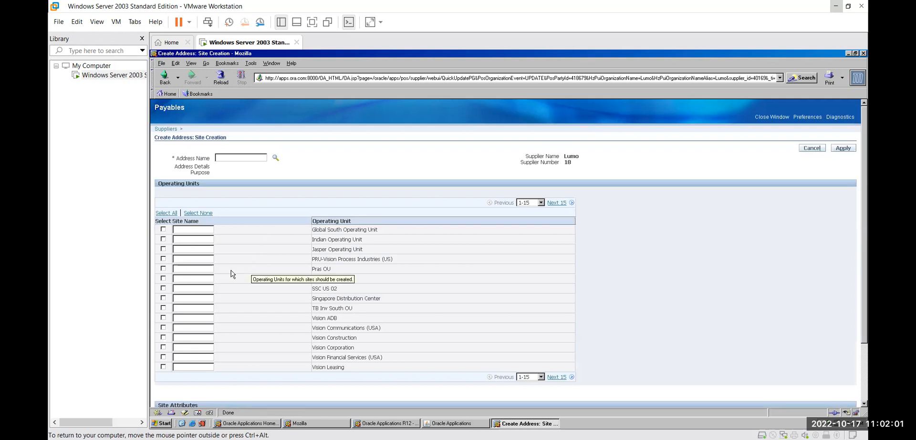
scroll(227, 276, "down", 1)
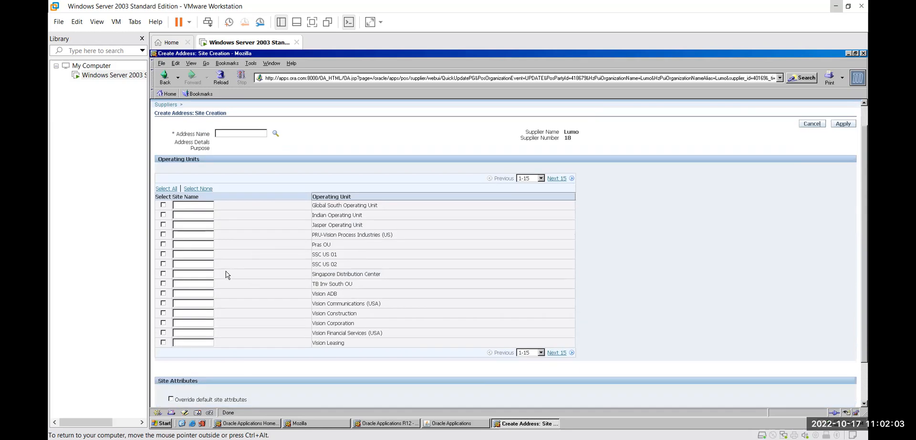
scroll(227, 276, "up", 1)
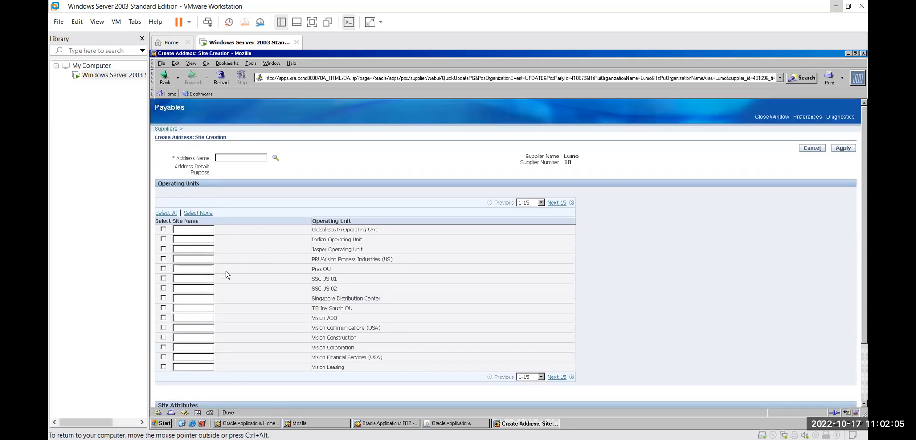
left_click(163, 230)
scroll(377, 305, "down", 2)
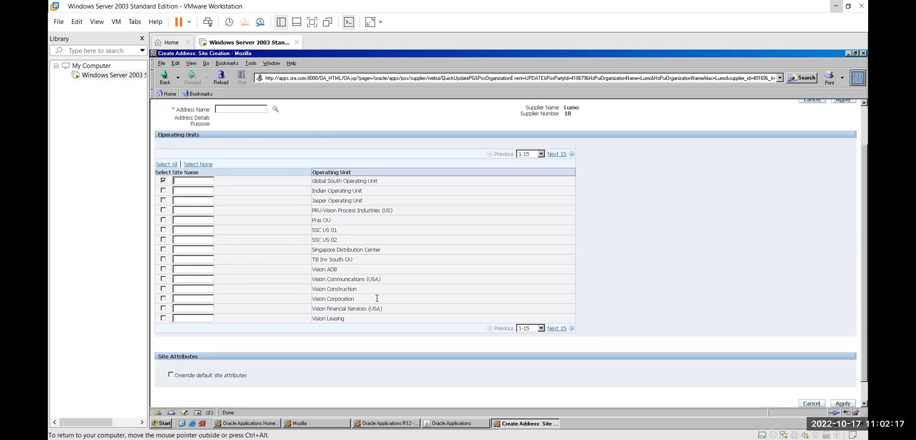
scroll(377, 298, "down", 1)
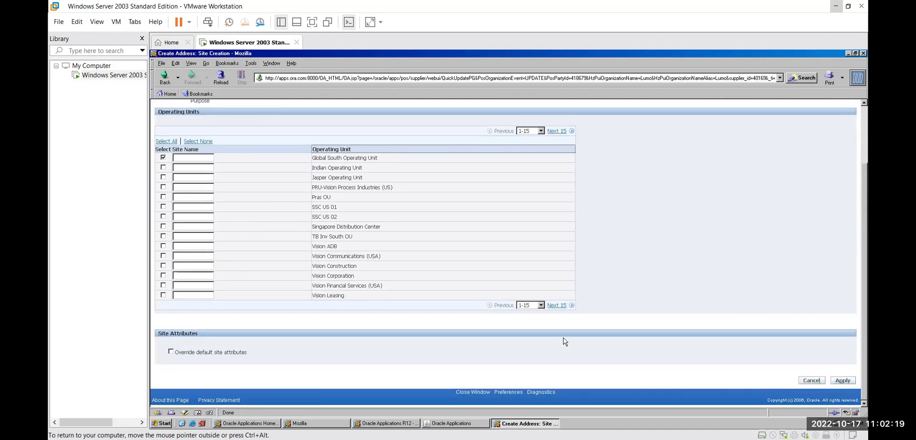
left_click(840, 380)
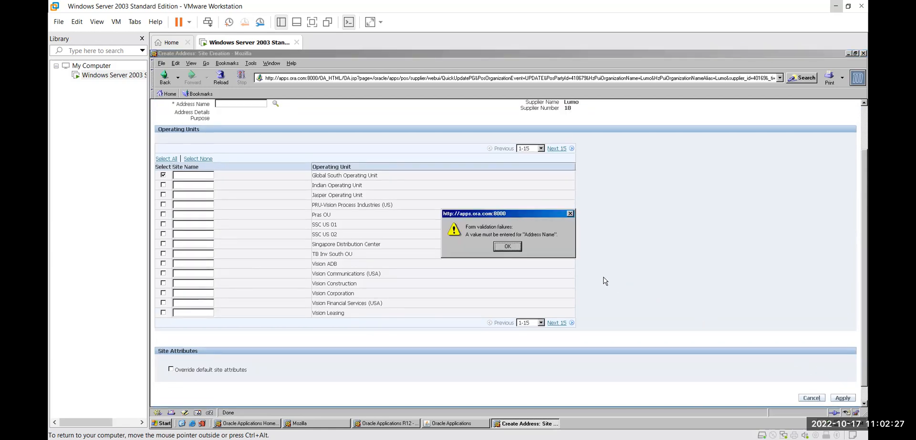
left_click(507, 247)
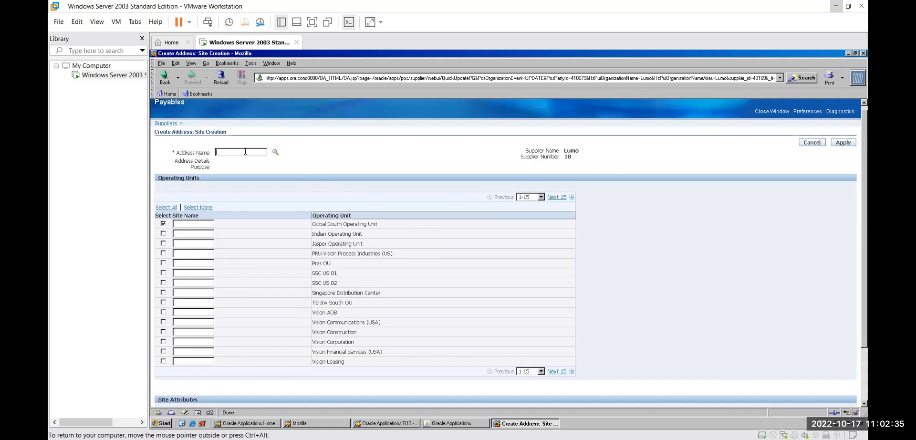
Enter Australia as the site's address name, look it up, and repeat the address name search with no search term
type("Australia")
left_click(306, 156)
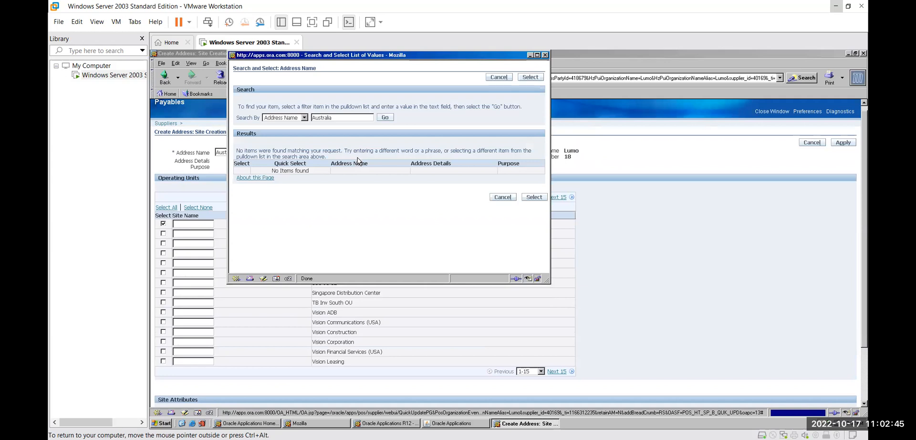
double_click(354, 116)
key("BackSpace")
left_click(387, 119)
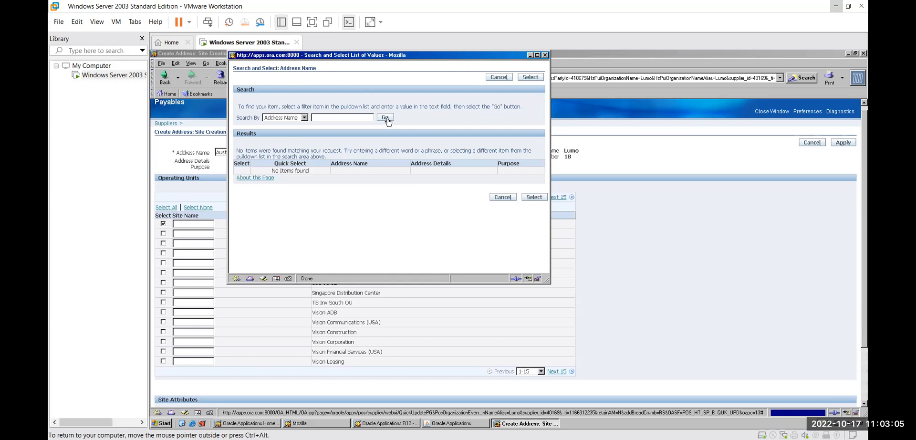
Search the address list by country for Australia
left_click(304, 118)
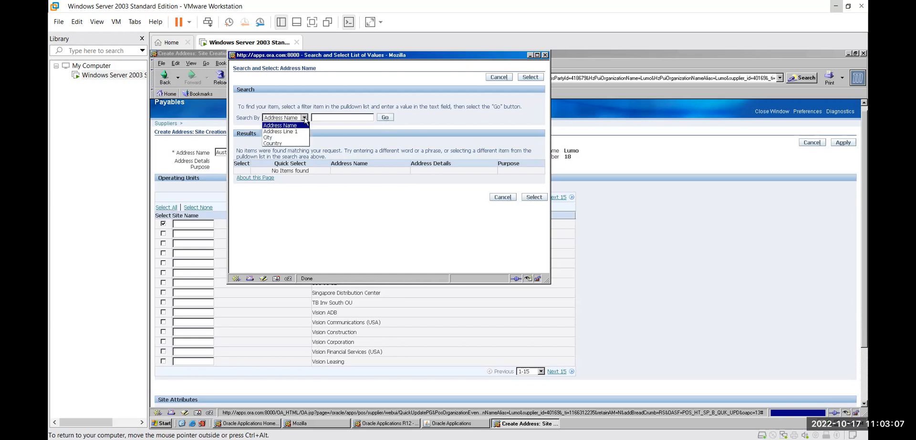
left_click(301, 144)
left_click(333, 114)
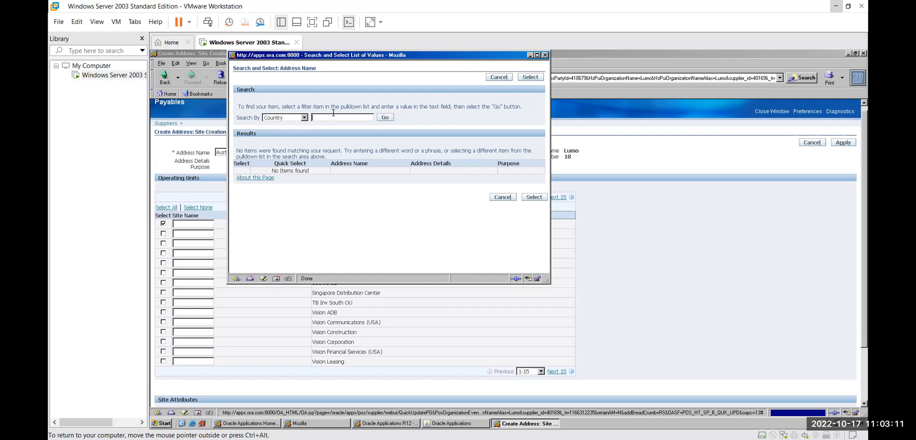
type("Australia")
left_click(390, 121)
left_click(385, 119)
Search the address list by country with the wildcard %, and again with %Australia
double_click(373, 118)
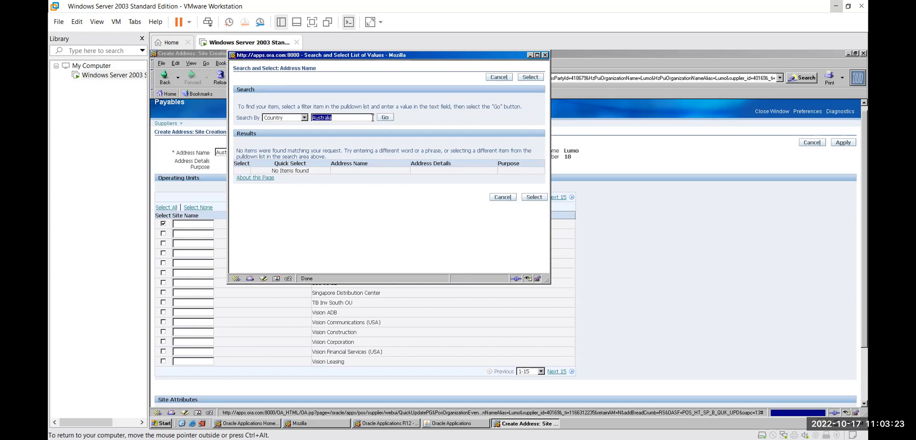
type("%")
key("Return")
left_click(357, 119)
type("Australia")
left_click(388, 118)
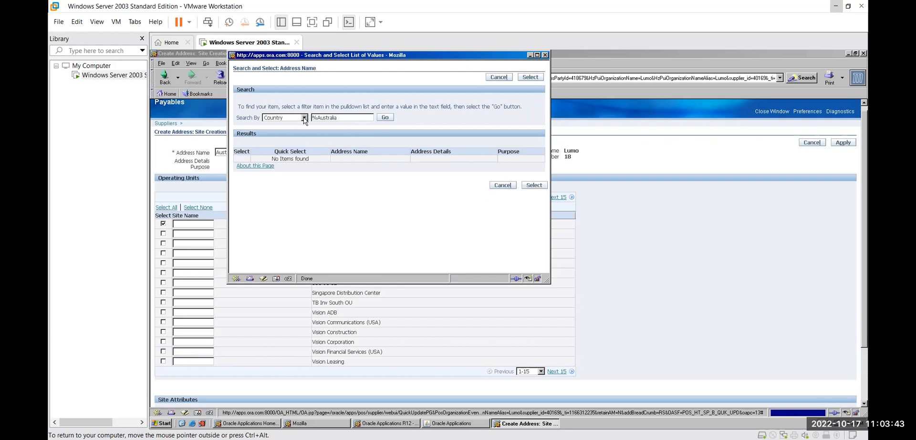
Search the address list by country for India
triple_click(351, 120)
key("BackSpace")
type("New")
key("BackSpace")
key("BackSpace")
key("BackSpace")
type("INdia")
key("BackSpace")
key("BackSpace")
key("BackSpace")
key("BackSpace")
key("BackSpace")
type("Indi")
left_click(385, 117)
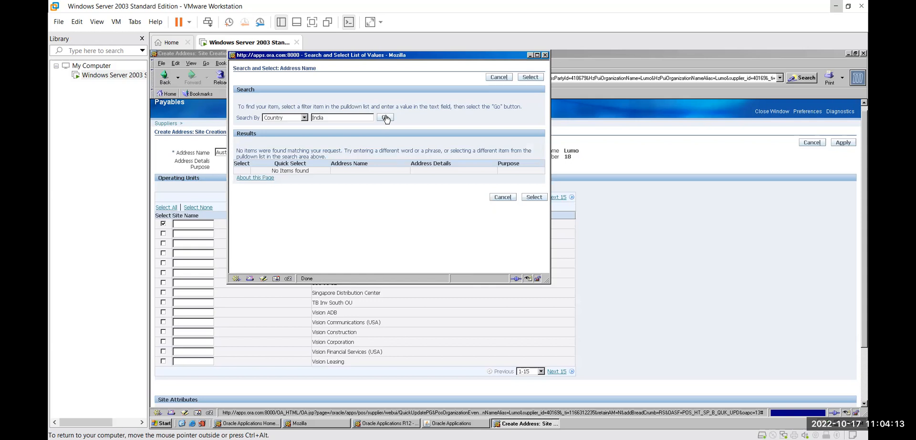
Close the address lookup, try to apply the site with address name Australia, and cancel the site creation
double_click(338, 118)
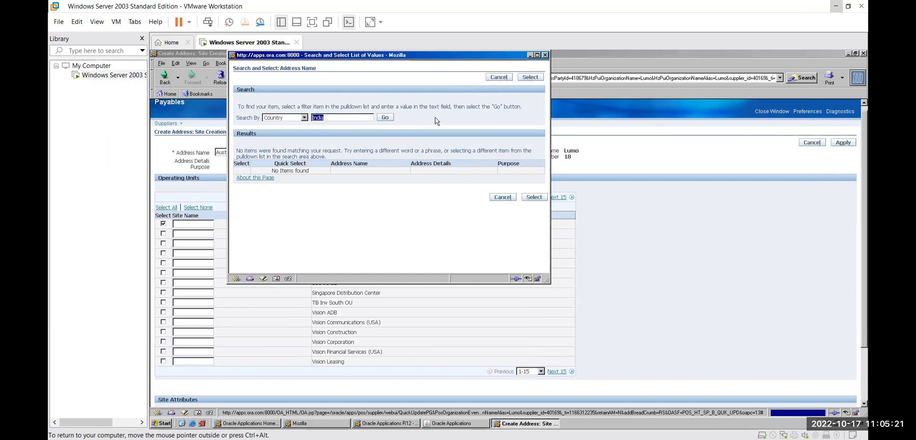
left_click(508, 78)
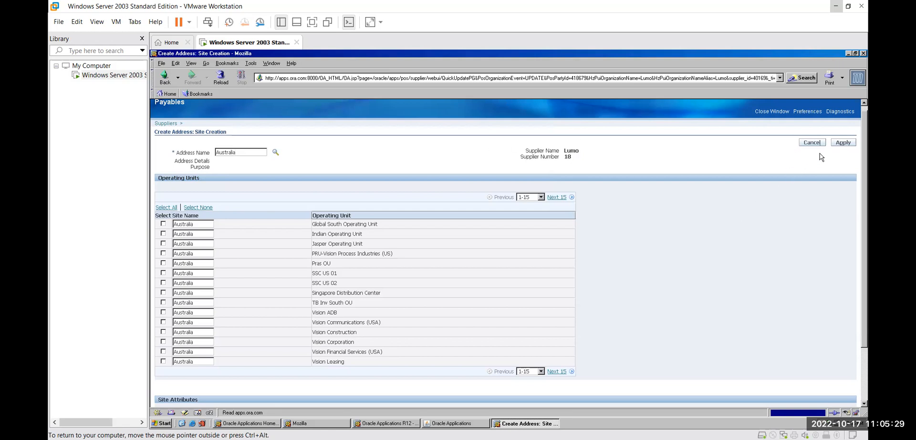
left_click(843, 143)
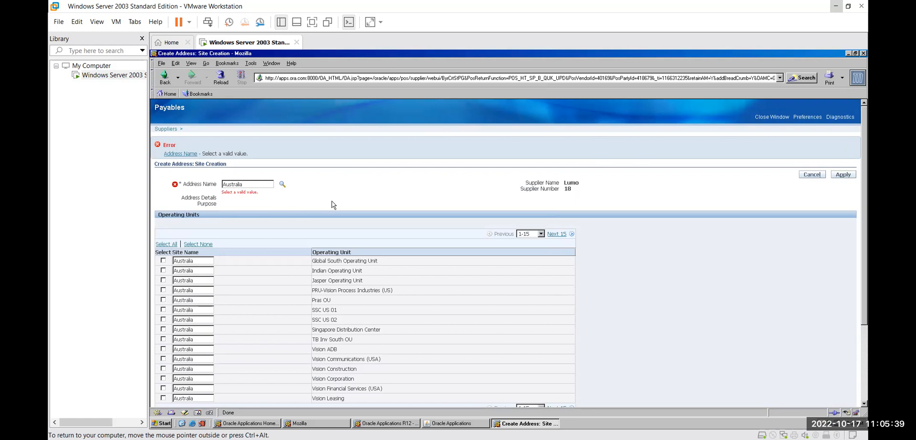
scroll(333, 205, "down", 1)
scroll(333, 205, "down", 1)
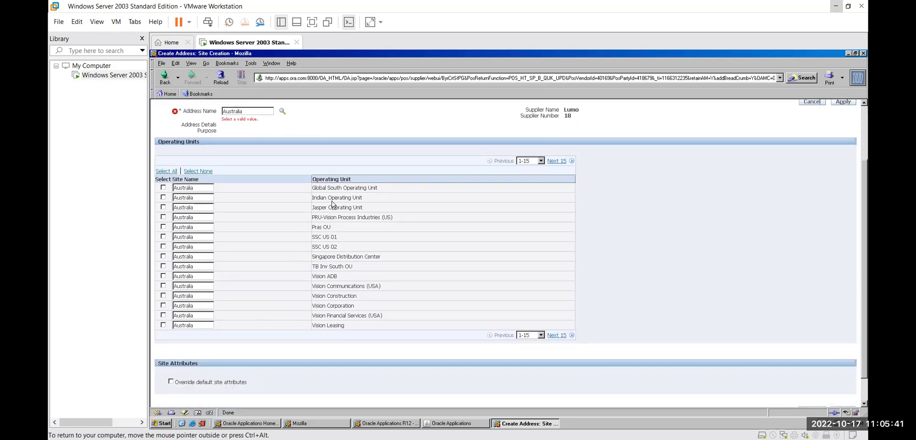
scroll(332, 205, "up", 1)
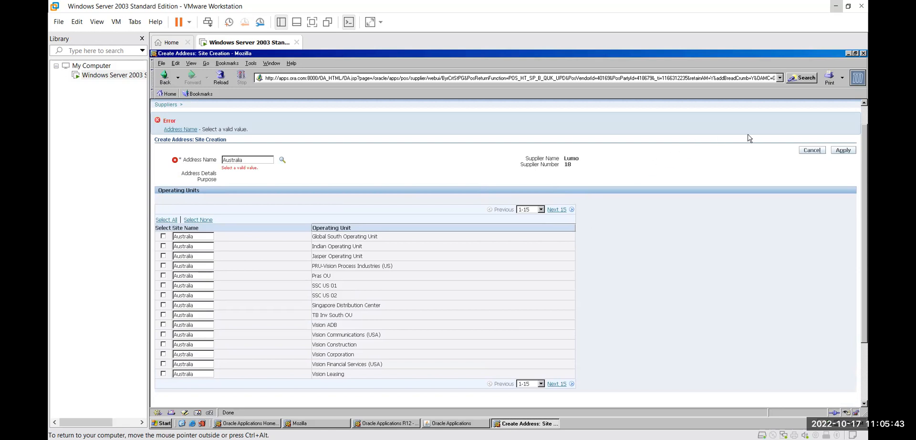
left_click(811, 150)
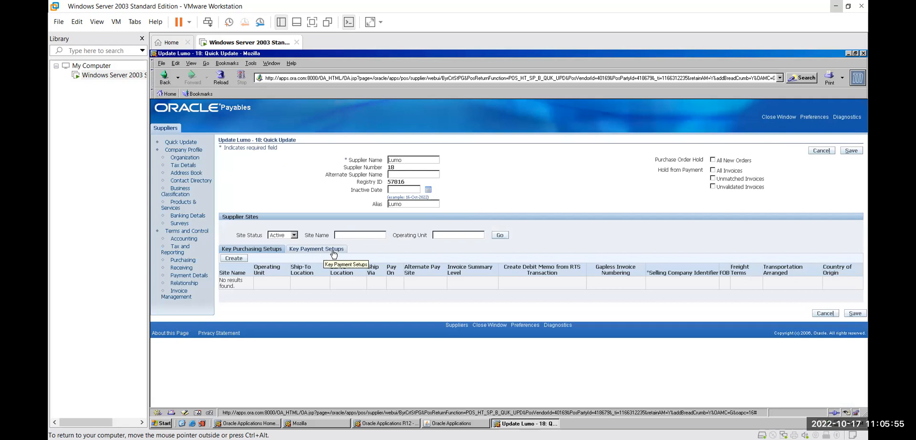
Set the site status filter to Inactive and search the supplier's sites
left_click(295, 235)
left_click(288, 248)
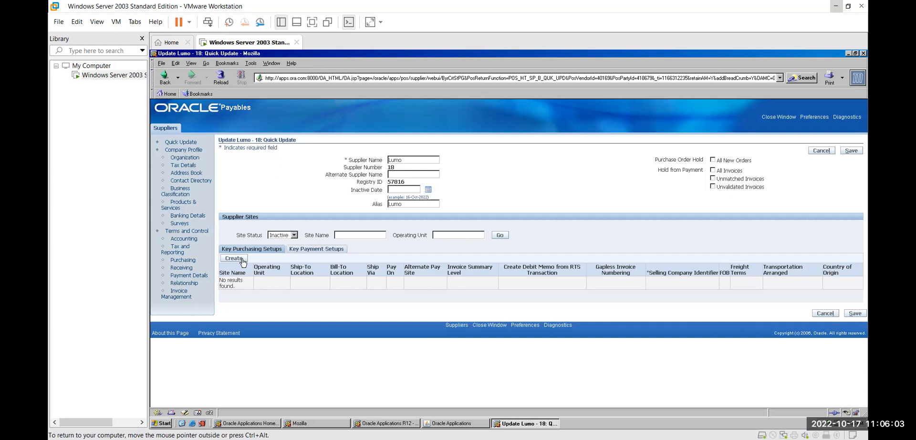
left_click(496, 236)
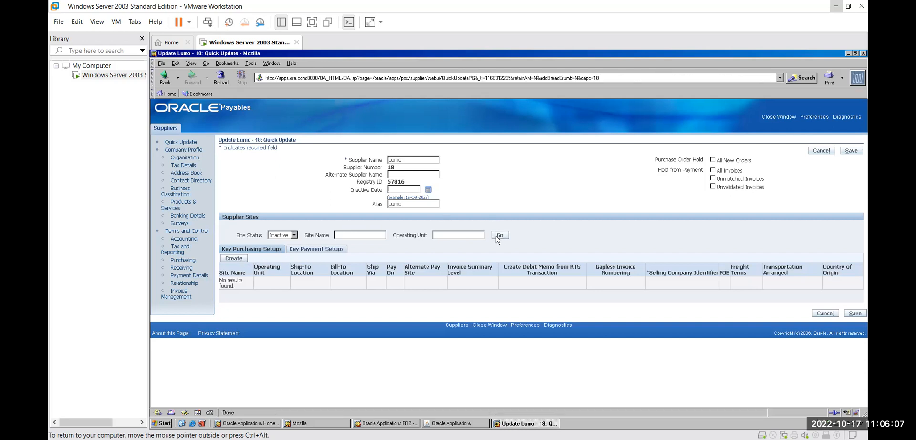
left_click(500, 236)
Search the inactive supplier sites for site name lumoenergy.com and operating unit Retail Energy
left_click(355, 235)
type("lumoenergy.com")
key("Tab")
type("rET")
key("BackSpace")
key("BackSpace")
key("BackSpace")
type("Retail e")
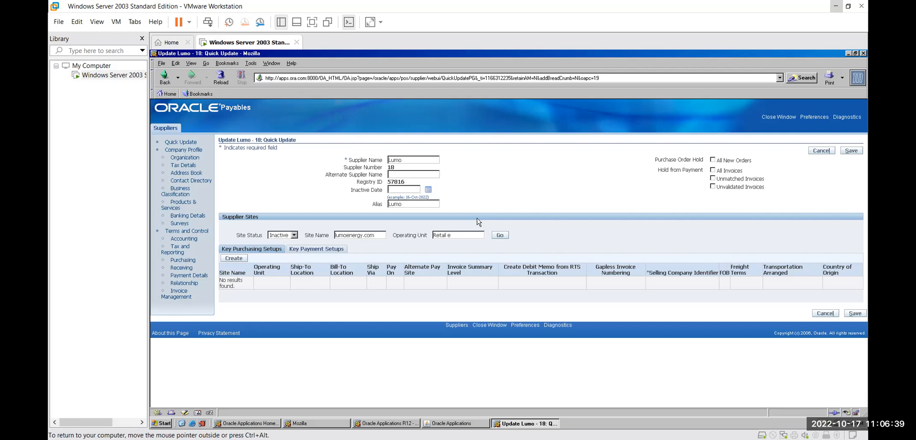
key("BackSpace")
type("Energy")
key("Return")
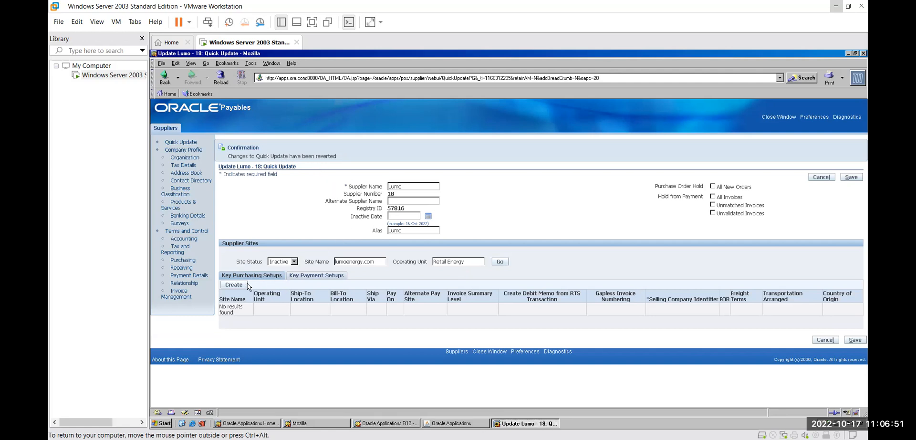
Save the supplier's quick update and place a purchase order hold on all new orders
left_click(860, 179)
left_click(713, 187)
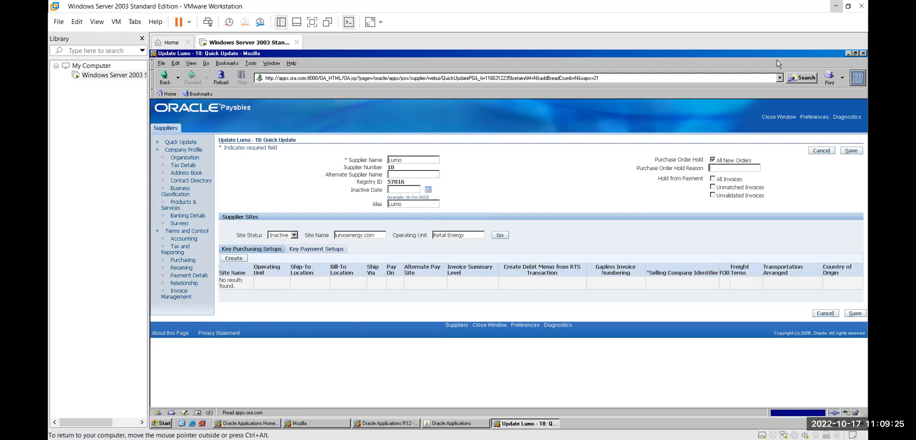
Enter the purchase order hold reason Incorrect Meter Number and save the supplier's quick update
type("Incorrect Meter Nub")
key("BackSpace")
type("mber")
key("Return")
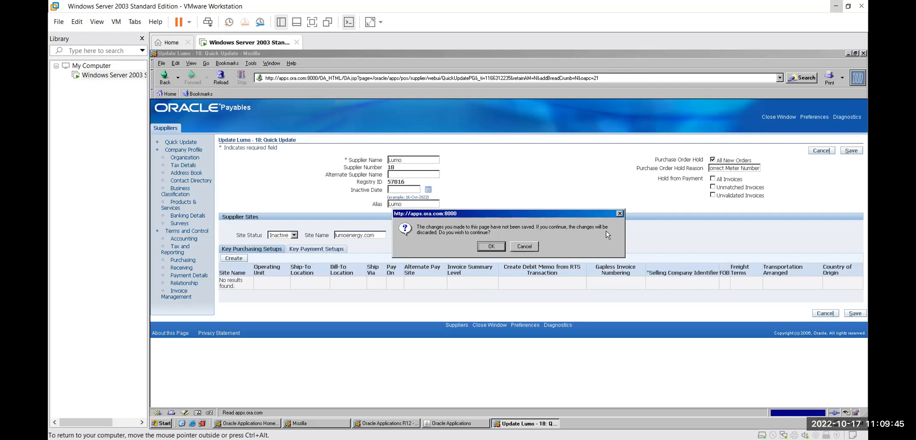
left_click(517, 247)
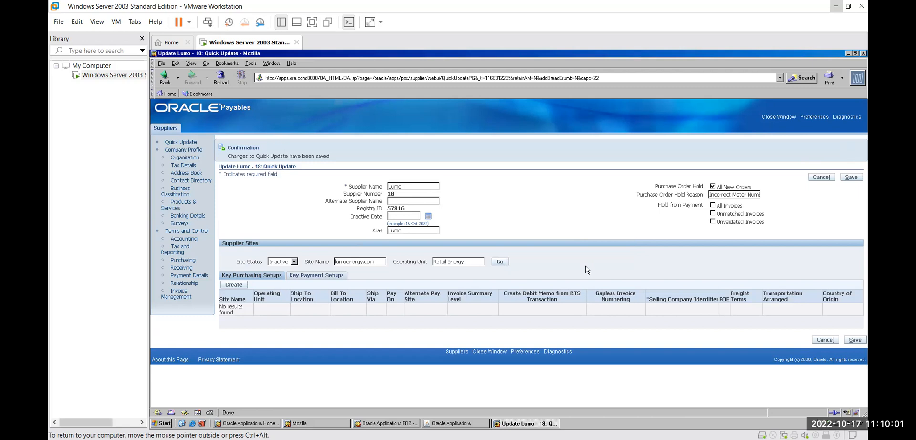
Start creating a new site for the supplier and open the address name lookup
left_click(236, 286)
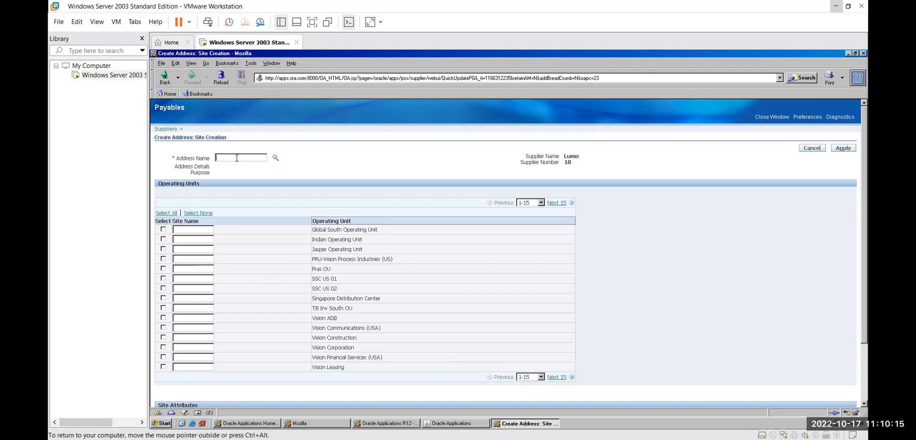
type("Austra")
key("BackSpace")
key("BackSpace")
key("BackSpace")
key("BackSpace")
key("BackSpace")
left_click(275, 159)
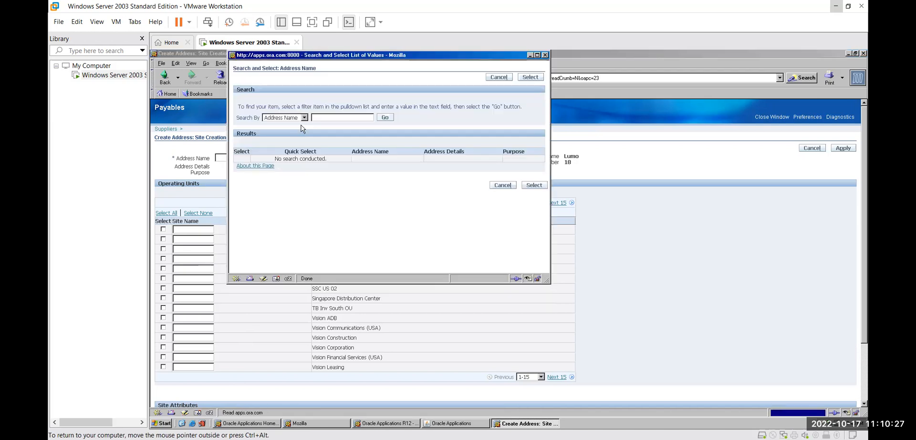
Search the address lookup by country for Australia
left_click(304, 118)
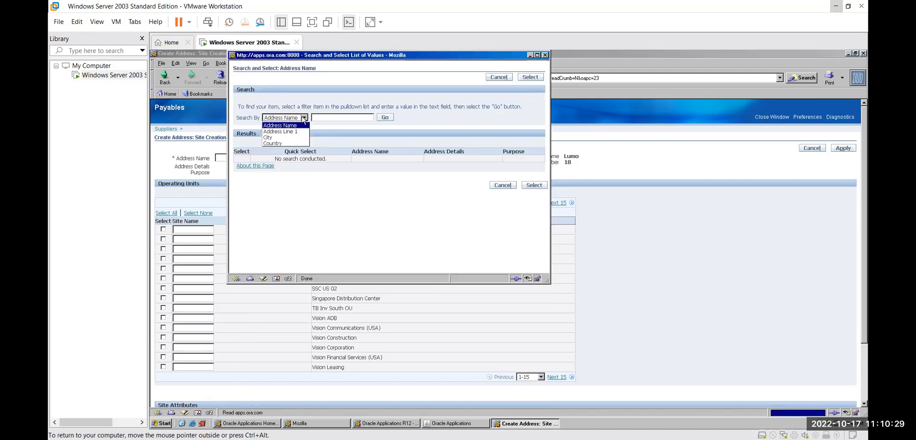
left_click(288, 143)
left_click(356, 116)
type("Australia")
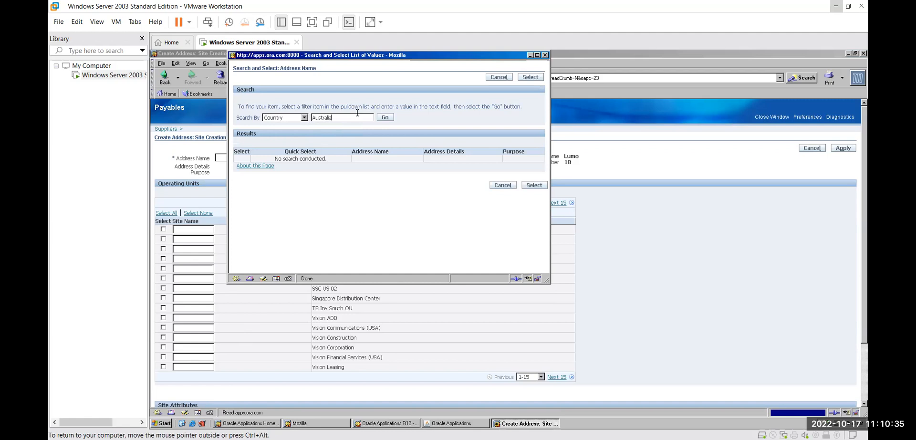
left_click(386, 119)
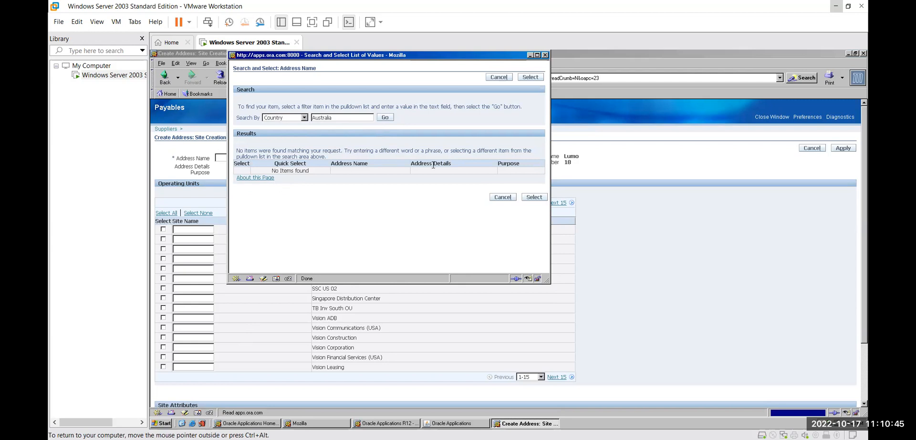
Search the address lookup by country with the wildcard %, close the lookup and cancel the site creation
left_click(366, 120)
key("BackSpace")
key("BackSpace")
key("BackSpace")
key("BackSpace")
key("BackSpace")
key("BackSpace")
key("BackSpace")
key("BackSpace")
key("BackSpace")
type("%")
key("Return")
left_click(389, 116)
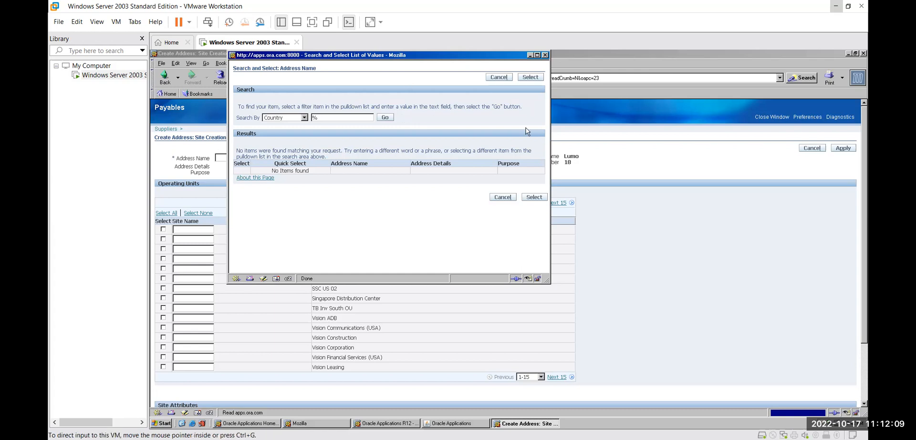
left_click(502, 197)
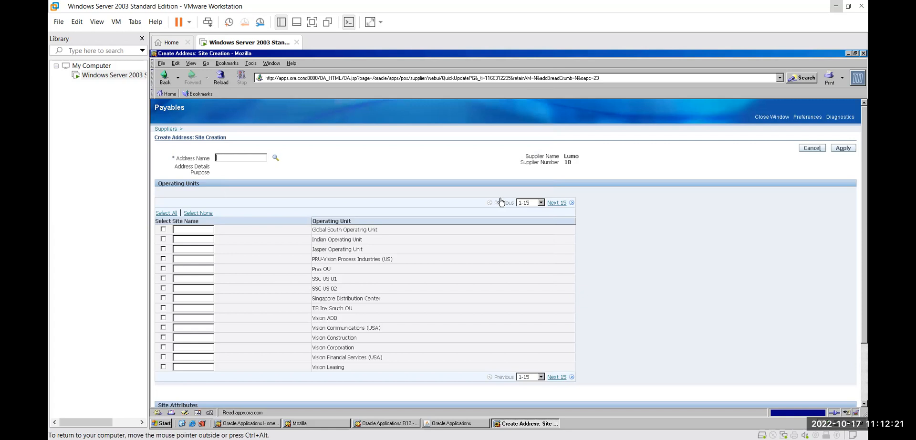
left_click(812, 149)
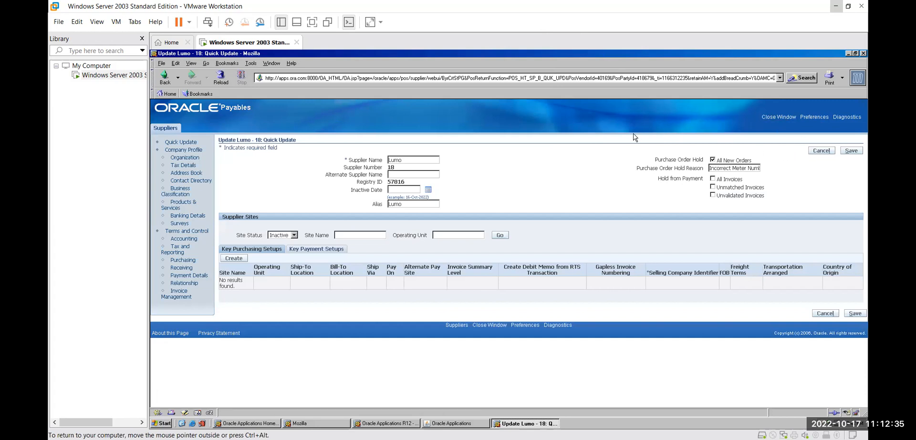
Open the site name filter of the supplier's sites for entry
left_click(373, 234)
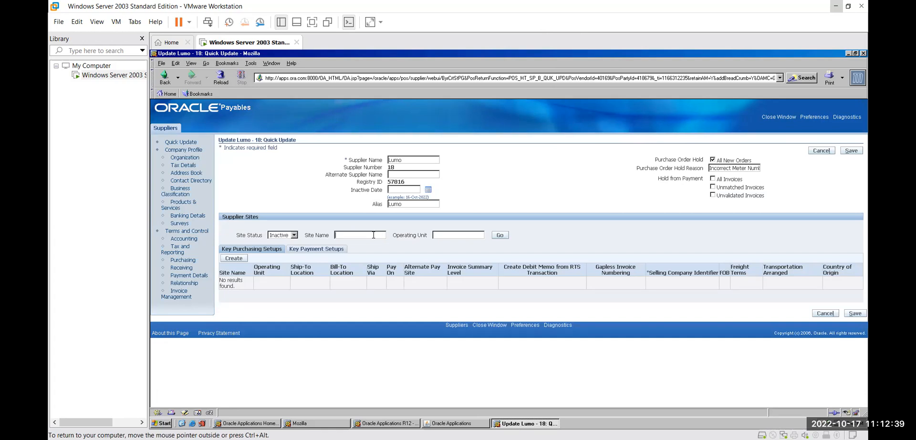